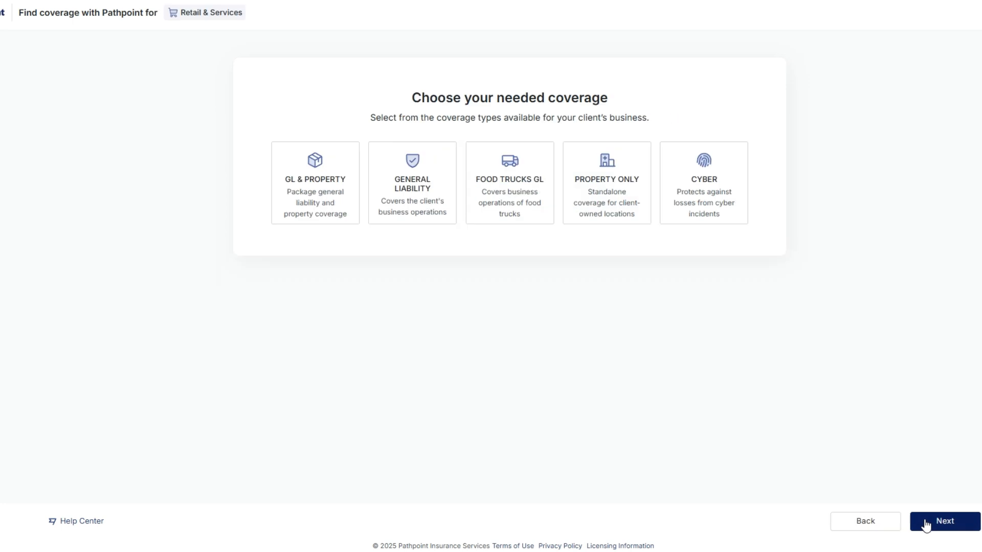
# Step: Choose Food Trucks GL as the needed coverage and continue to its coverage overview
pyautogui.click(495, 207)
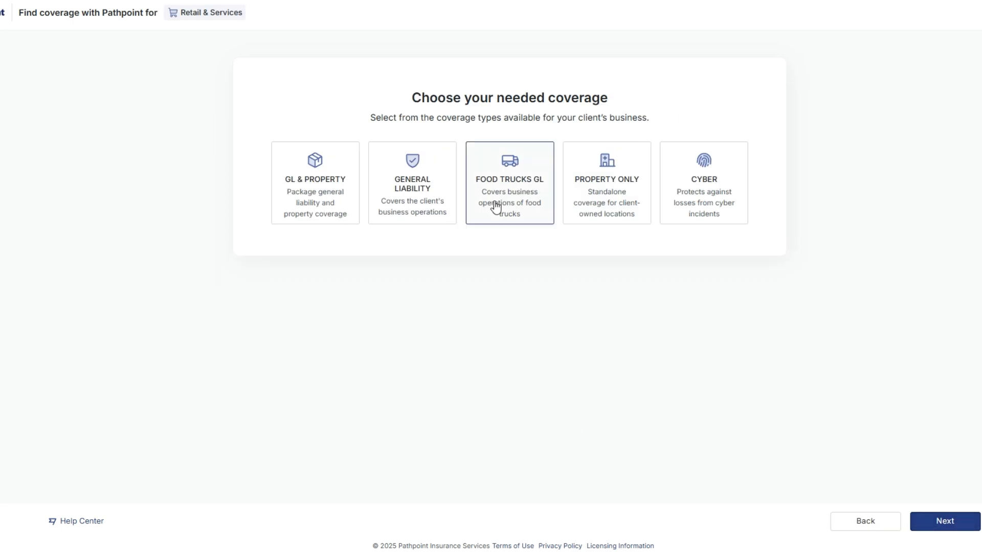
pyautogui.click(941, 527)
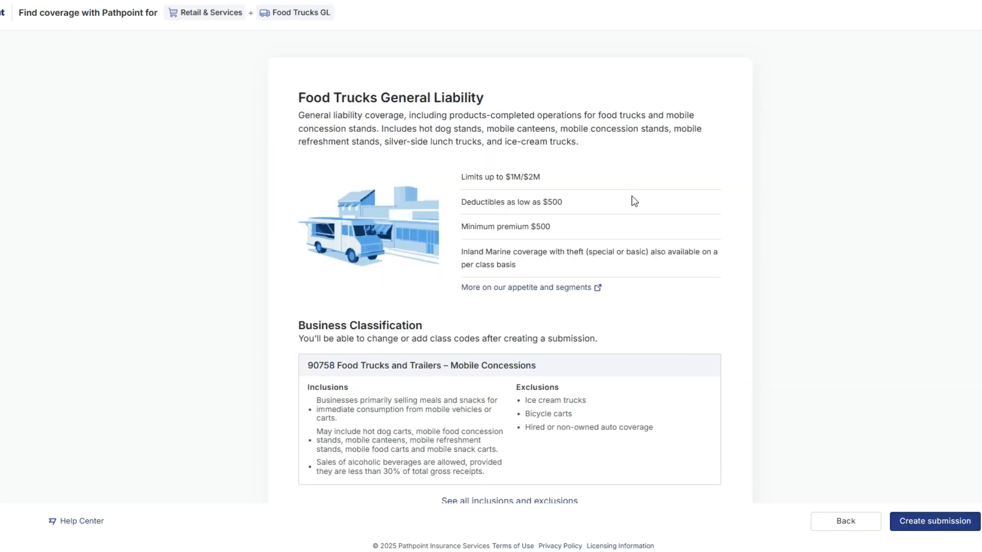
# Step: Review the Food Trucks General Liability overview and the full inclusions and exclusions of class 90758
pyautogui.scroll(-2, 676, 207)
pyautogui.scroll(1, 690, 219)
pyautogui.scroll(-1, 690, 221)
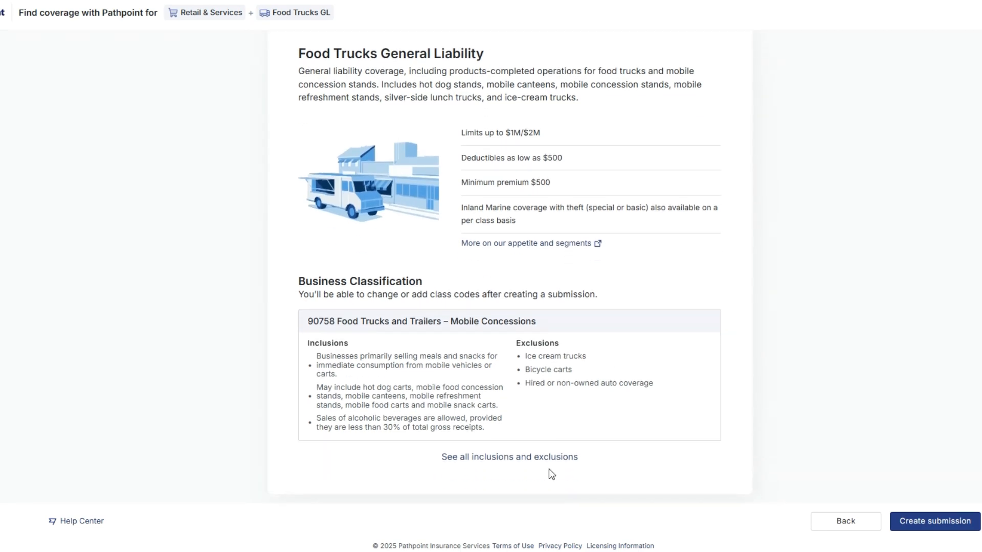
pyautogui.click(562, 457)
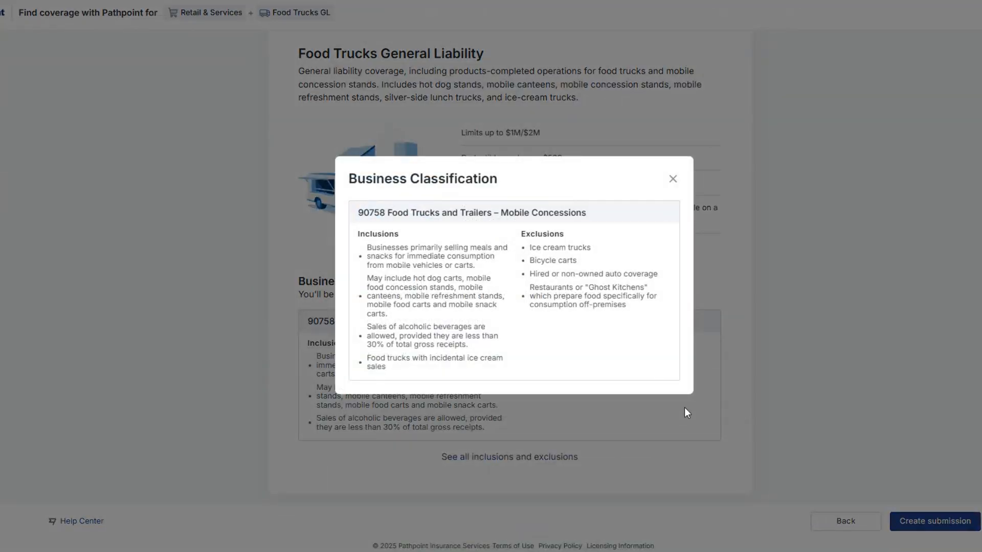
pyautogui.click(684, 407)
# Step: Create the submission and select Food Trucks and Trailers – Mobile Concessions as the applicant's business type
pyautogui.click(934, 520)
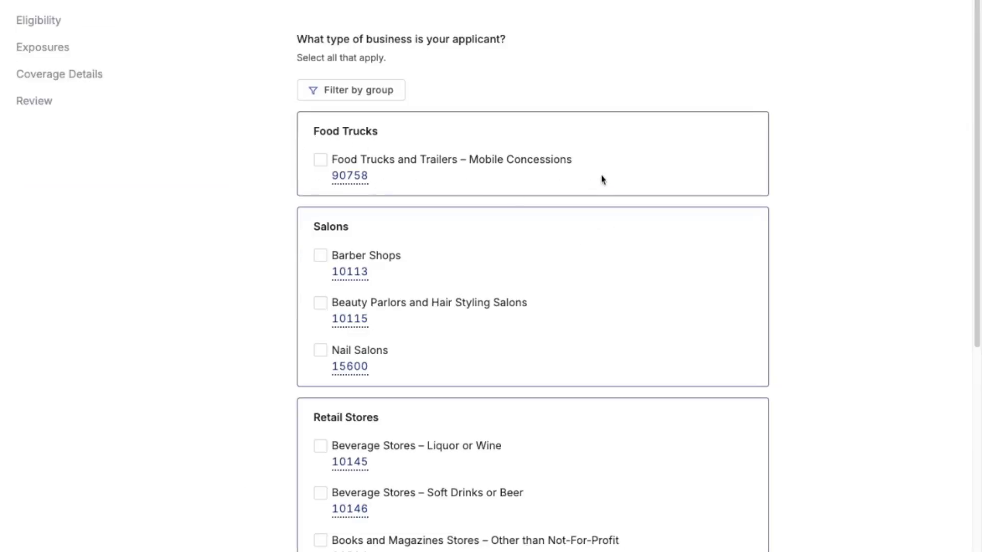
pyautogui.click(320, 160)
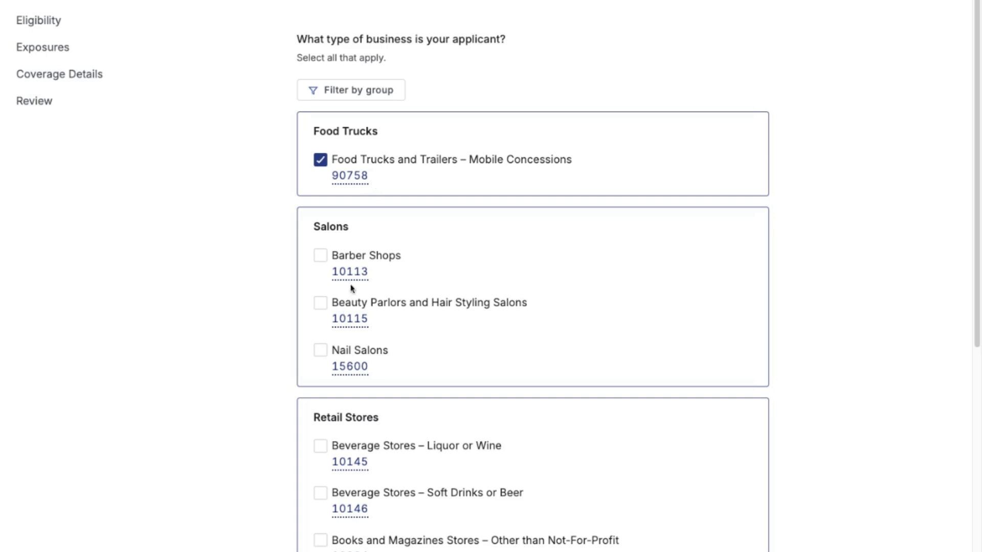
pyautogui.click(346, 185)
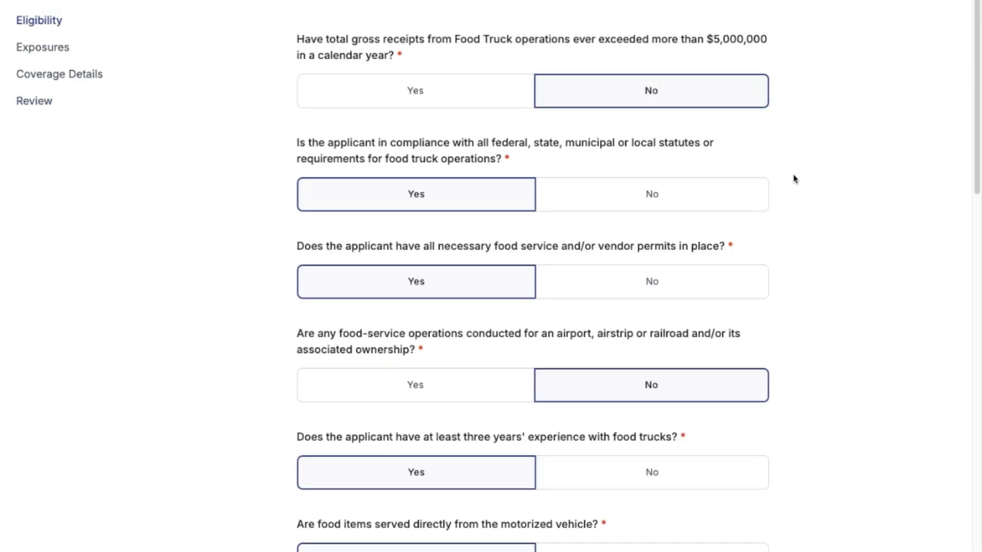
# Step: Switch the eligibility answer on serving food directly from the motorized vehicle between Yes and No to examine its follow-up questions
pyautogui.scroll(-1, 794, 179)
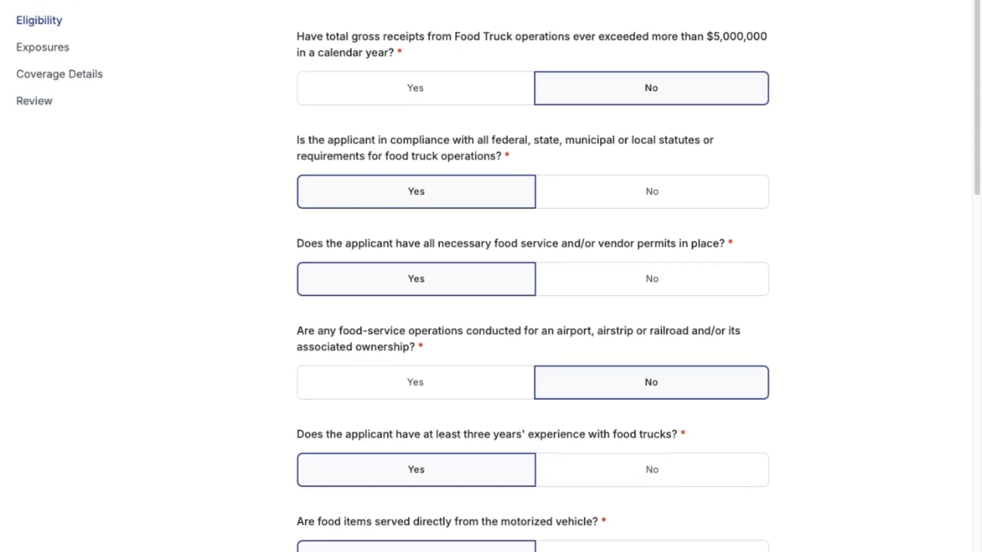
pyautogui.scroll(1, 719, 37)
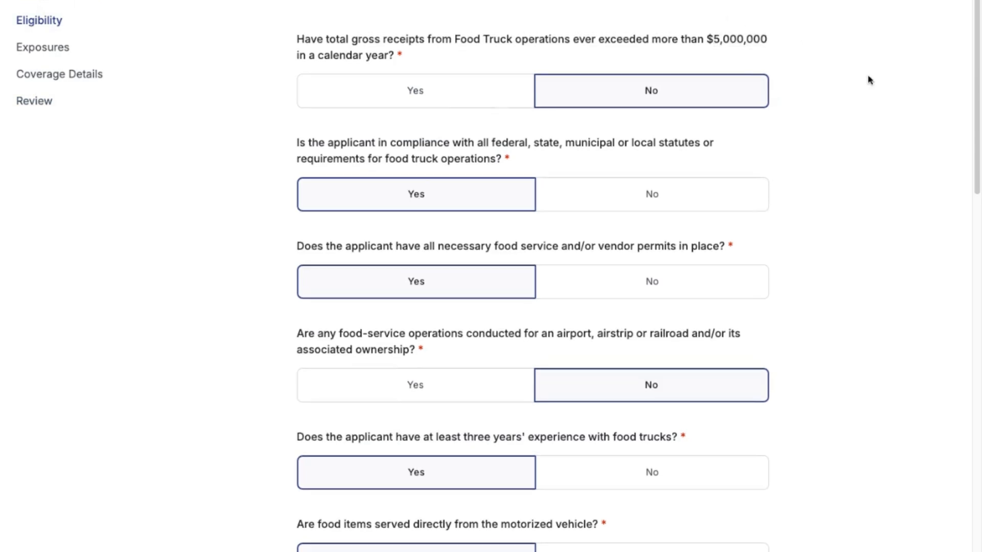
pyautogui.scroll(-1, 871, 76)
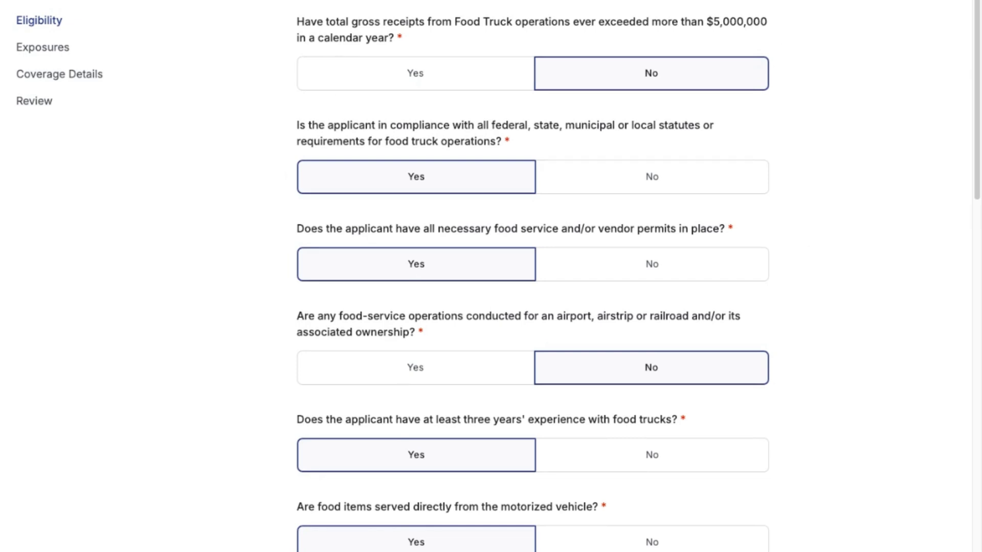
pyautogui.scroll(-6, 531, 276)
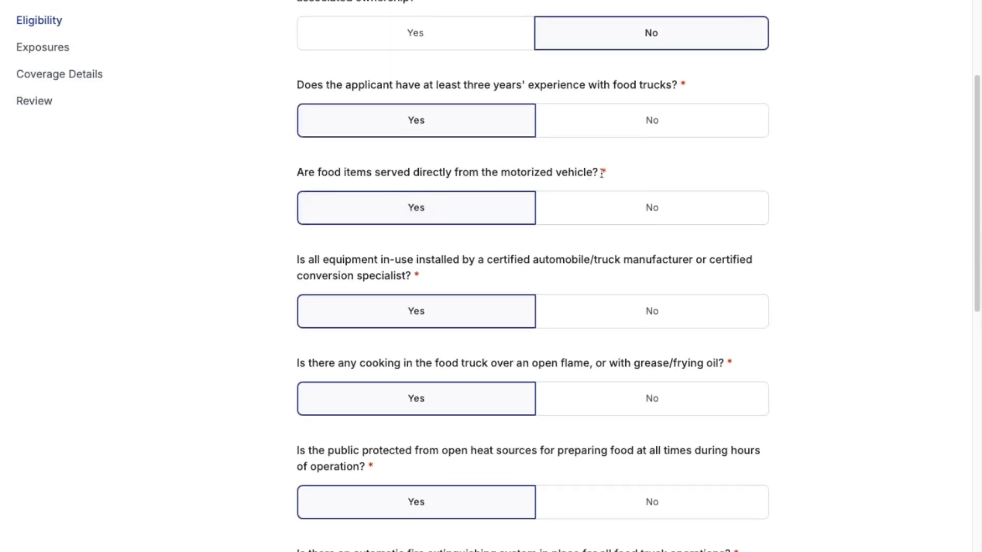
pyautogui.click(636, 210)
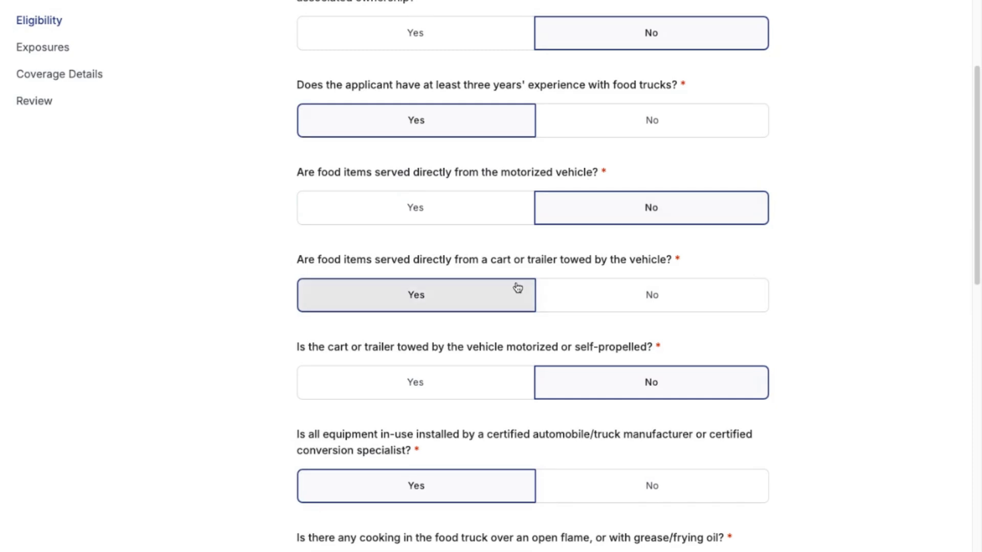
pyautogui.click(473, 210)
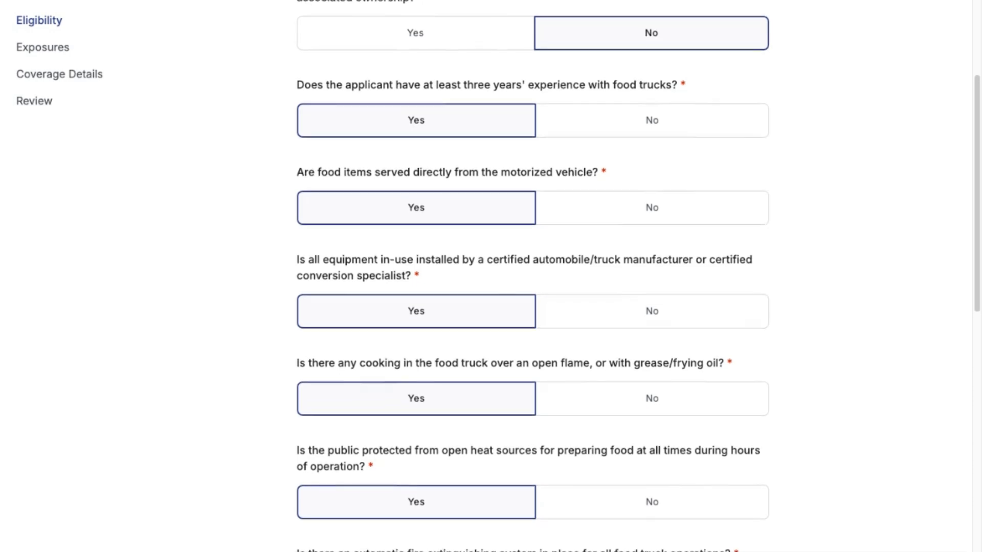
pyautogui.click(636, 219)
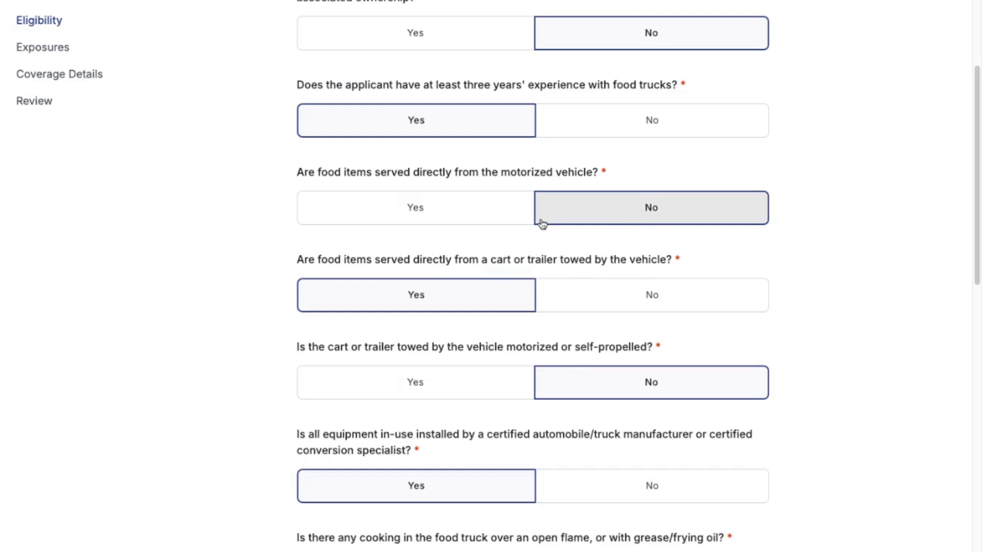
# Step: Review the remaining eligibility questions on equipment, cooking, fire protection, automobile coverage, non-food items sold and food service operations
pyautogui.scroll(-3, 791, 254)
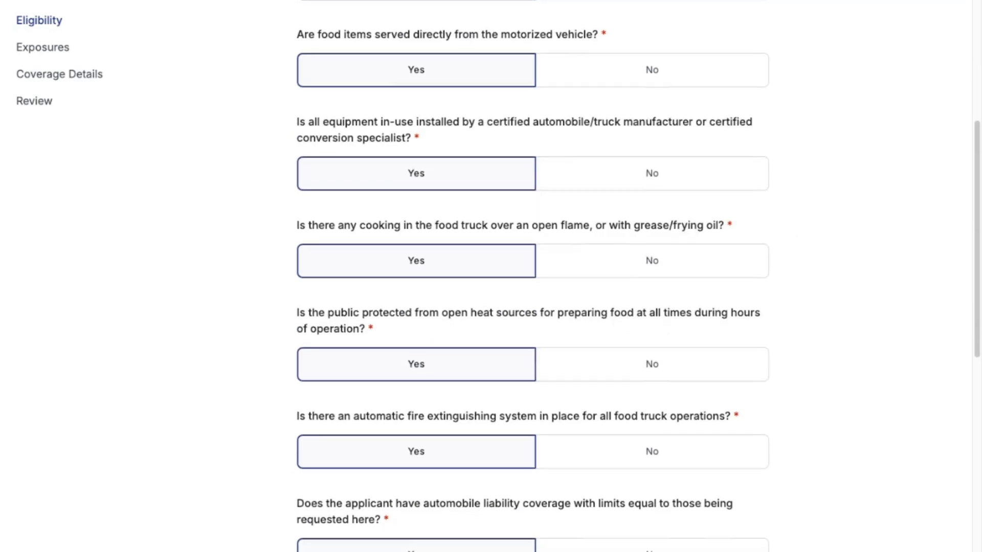
pyautogui.scroll(-3, 975, 245)
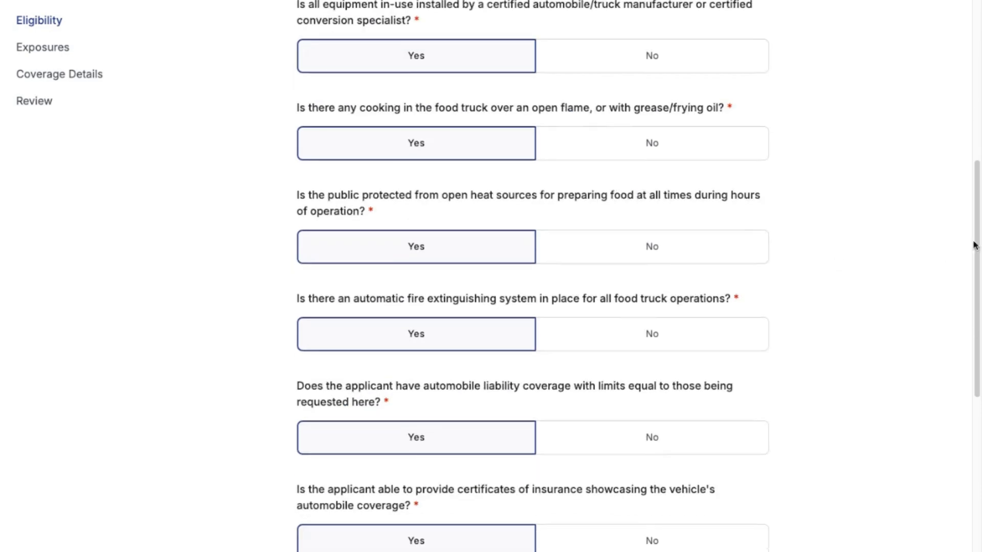
pyautogui.scroll(-3, 869, 249)
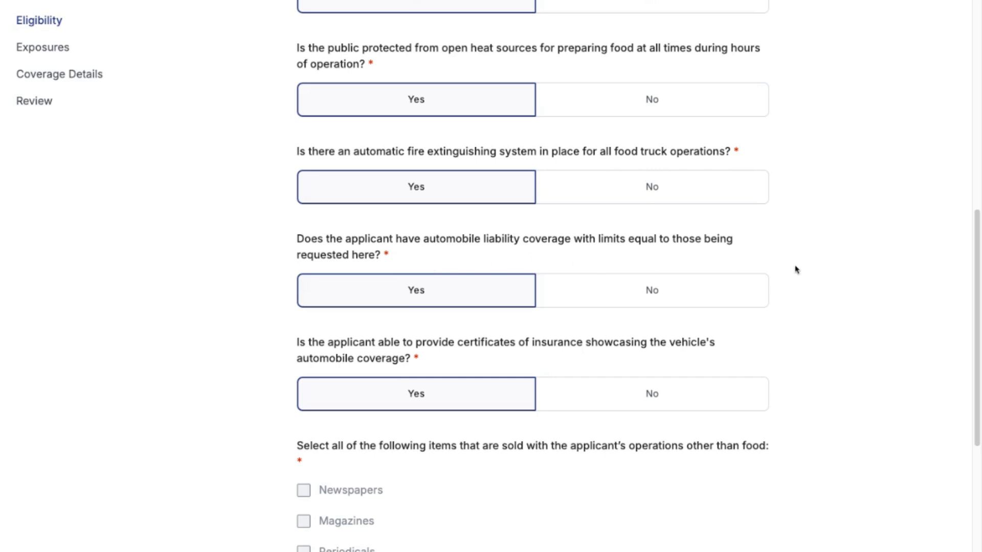
pyautogui.scroll(-1, 532, 276)
pyautogui.scroll(-1, 809, 286)
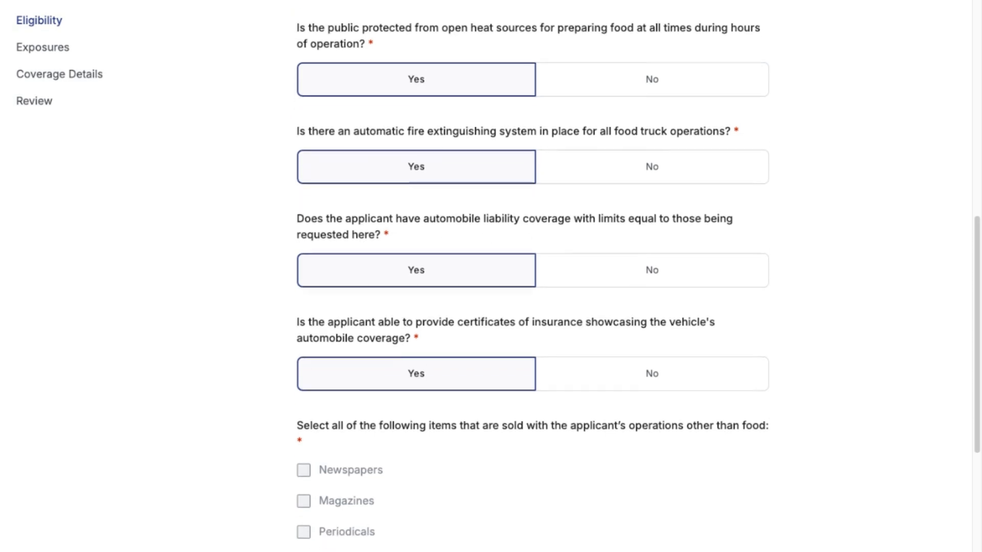
pyautogui.scroll(-3, 810, 287)
pyautogui.scroll(-2, 810, 287)
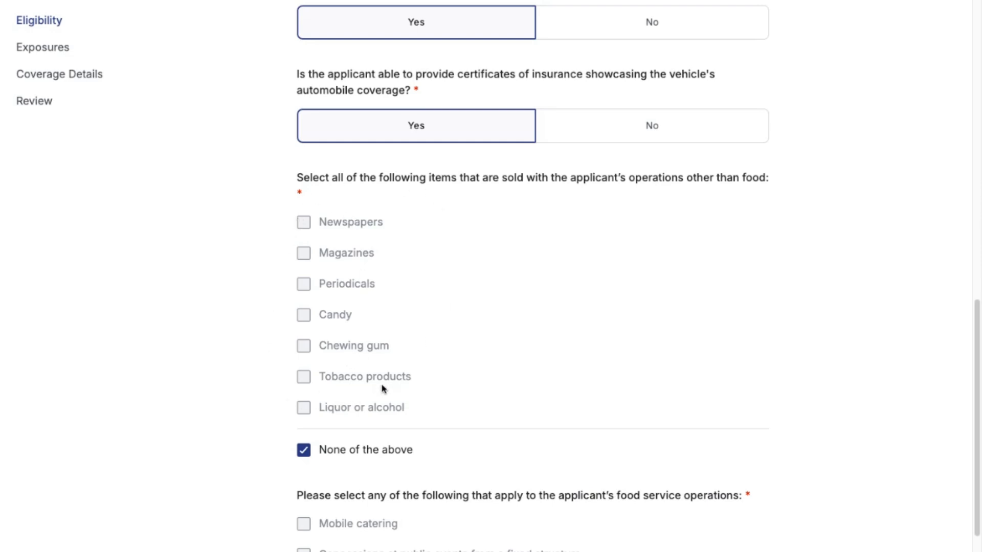
pyautogui.scroll(-5, 730, 297)
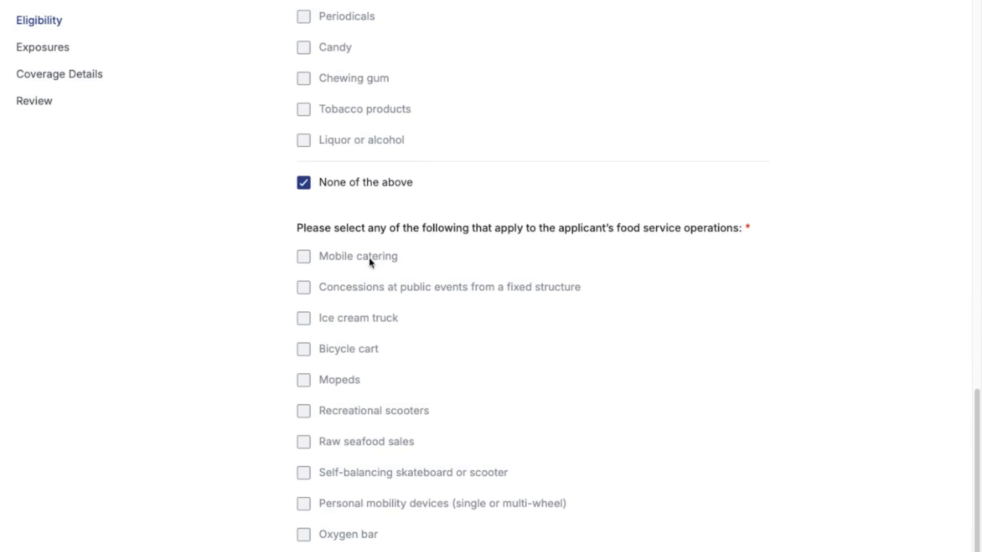
pyautogui.scroll(-2, 381, 258)
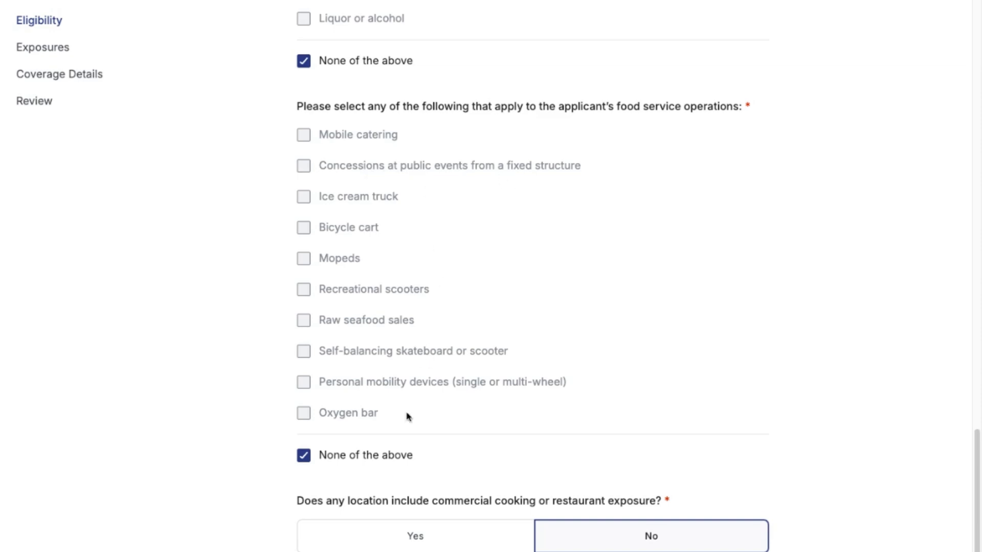
pyautogui.moveTo(313, 352); pyautogui.dragTo(460, 327)
pyautogui.click(501, 262)
pyautogui.moveTo(308, 191); pyautogui.dragTo(511, 406)
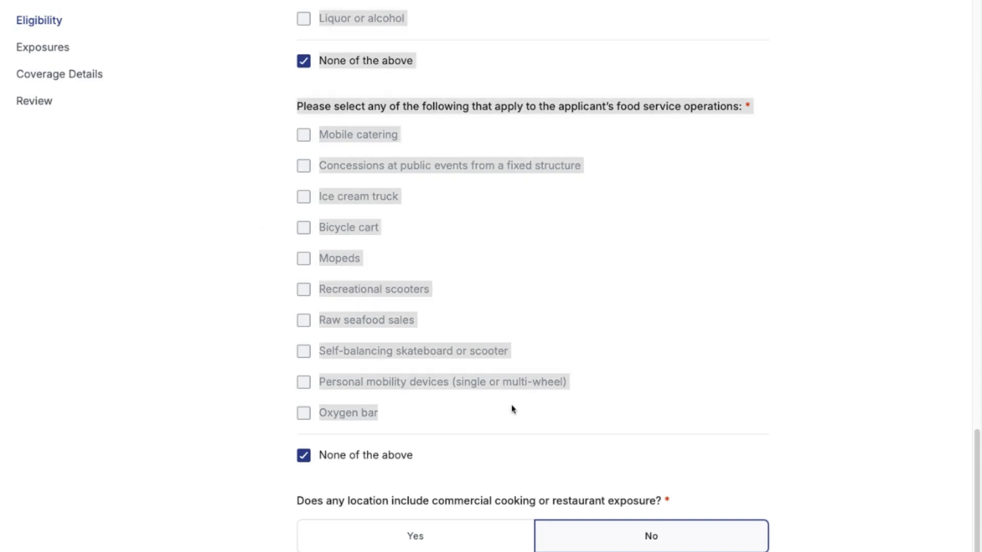
pyautogui.click(558, 254)
pyautogui.scroll(-1, 511, 460)
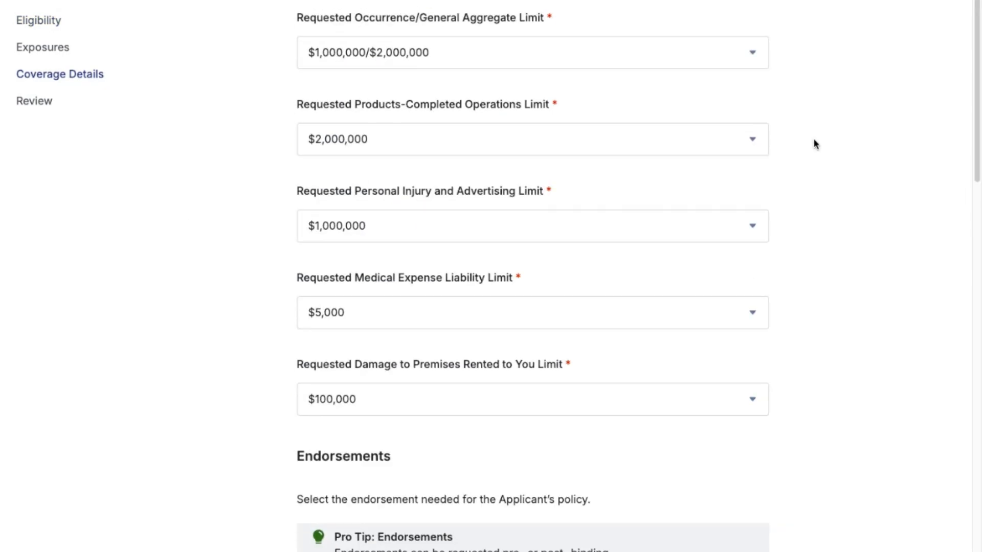
# Step: Clear and reselect the Food Trucks Inland Marine endorsement in the coverage details to examine its dependent endorsements
pyautogui.scroll(-6, 815, 143)
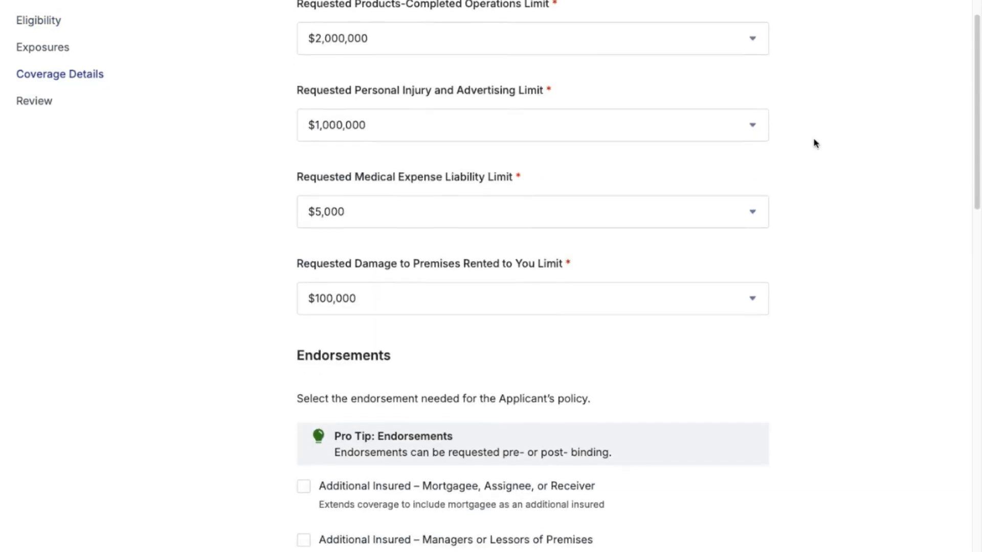
pyautogui.scroll(-3, 823, 159)
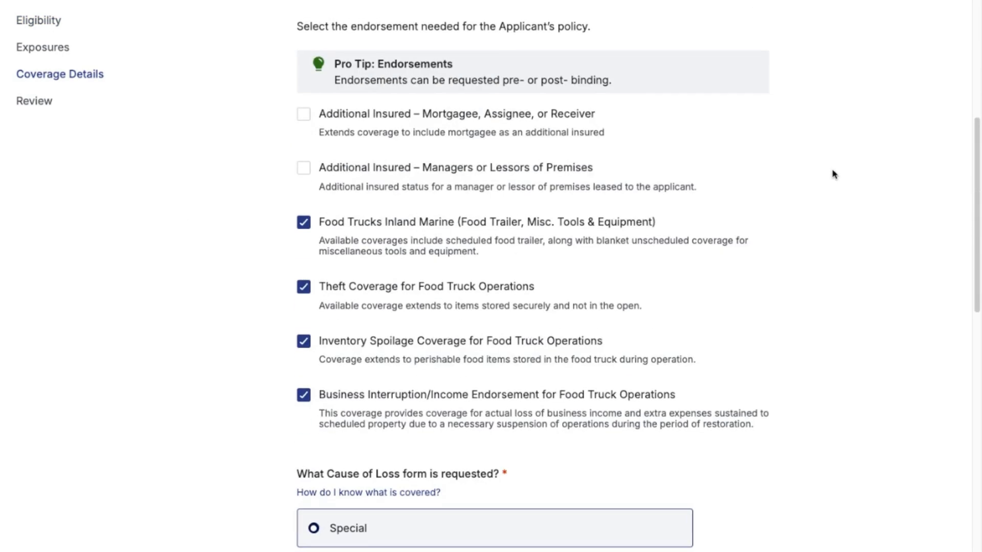
pyautogui.click(304, 222)
pyautogui.scroll(5, 313, 225)
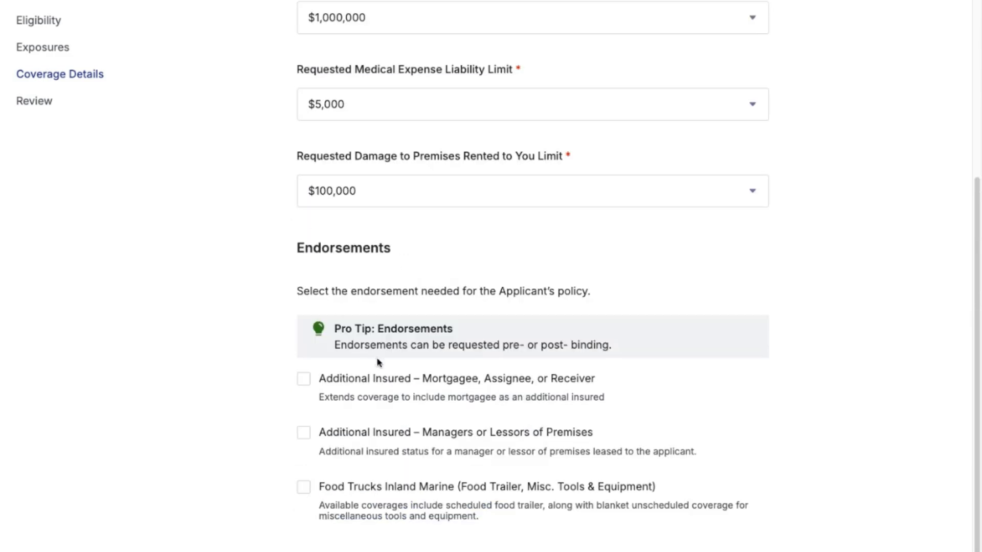
pyautogui.click(304, 487)
pyautogui.scroll(-5, 266, 364)
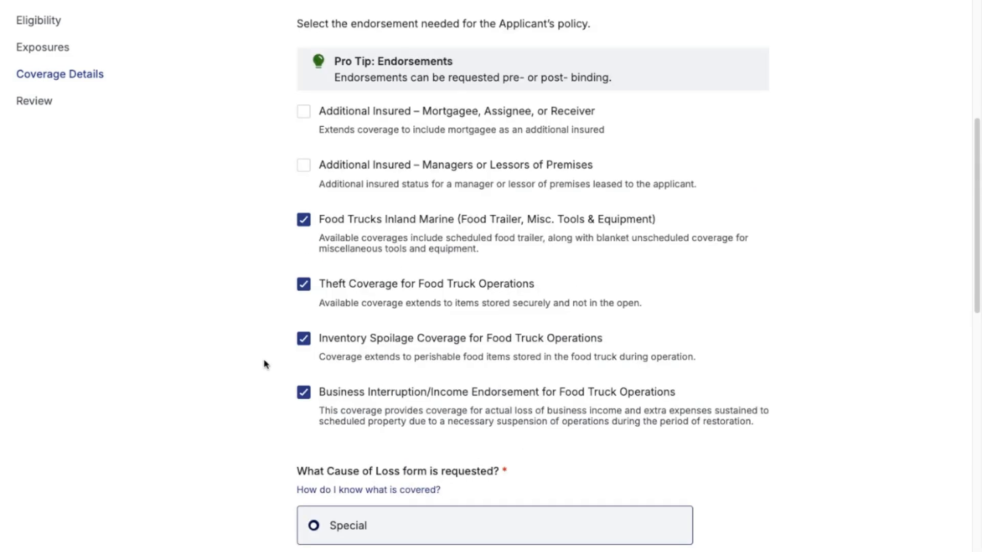
# Step: Review the optional food truck endorsements, Cause of Loss form, loss history questions, miscellaneous equipment limit and scheduled Inland Marine items
pyautogui.scroll(-4, 265, 364)
pyautogui.scroll(2, 265, 364)
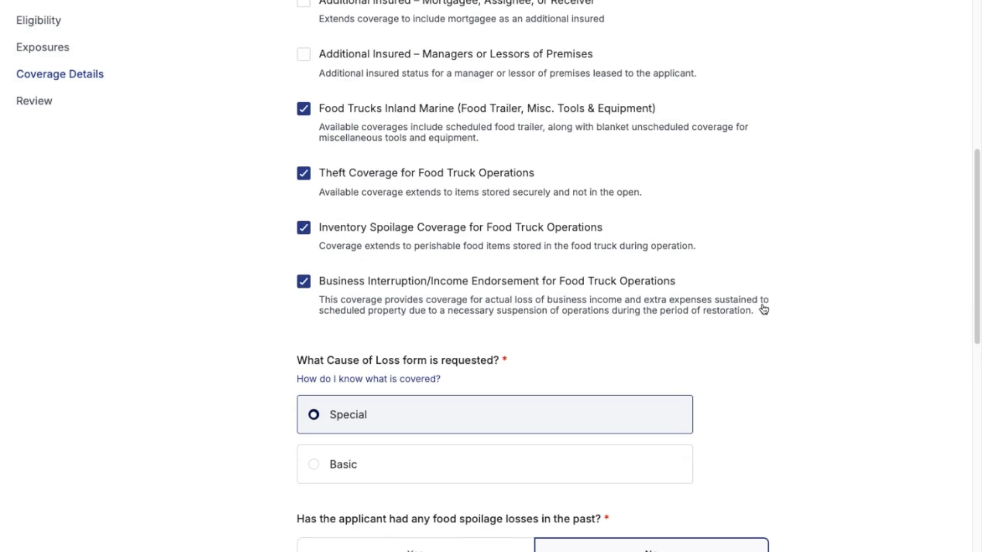
pyautogui.scroll(-4, 765, 308)
pyautogui.scroll(-3, 765, 309)
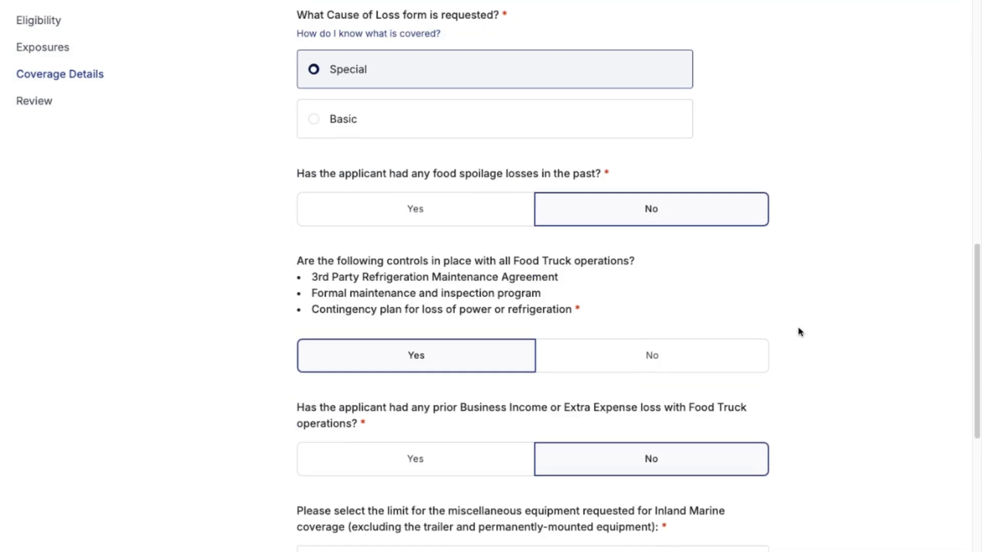
pyautogui.scroll(2, 802, 336)
pyautogui.scroll(-2, 802, 336)
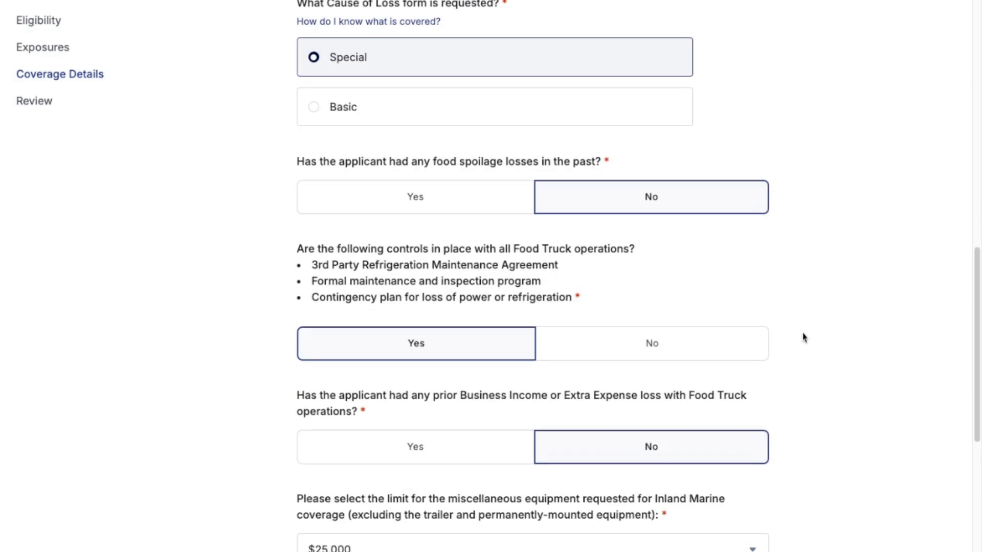
pyautogui.scroll(-3, 753, 414)
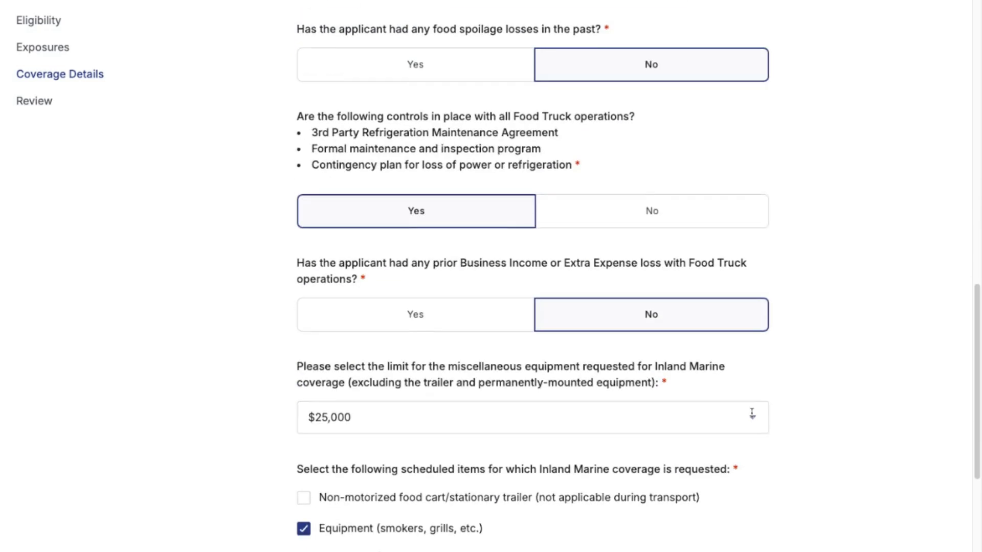
pyautogui.click(754, 418)
pyautogui.click(756, 420)
pyautogui.click(825, 395)
pyautogui.scroll(-4, 824, 395)
pyautogui.scroll(-3, 818, 391)
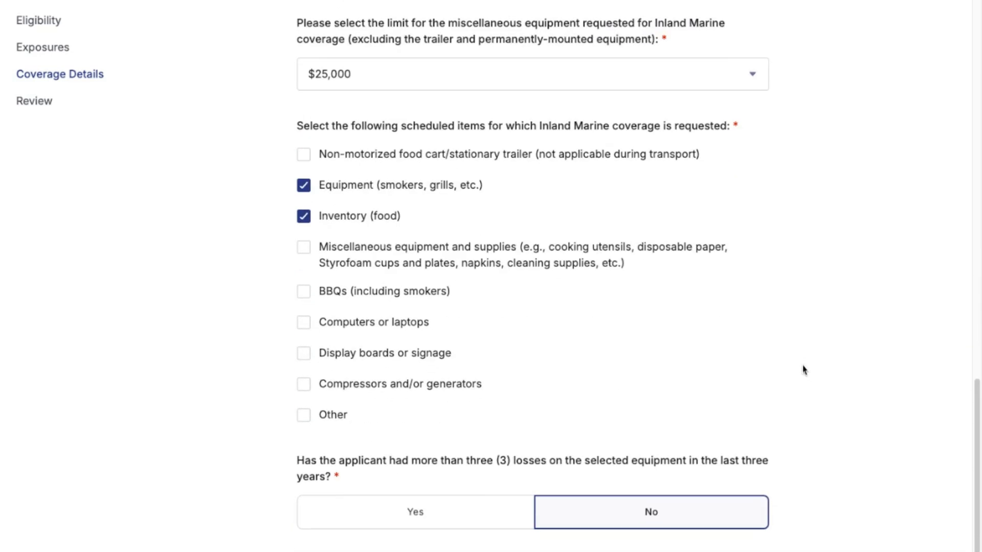
pyautogui.scroll(-3, 659, 348)
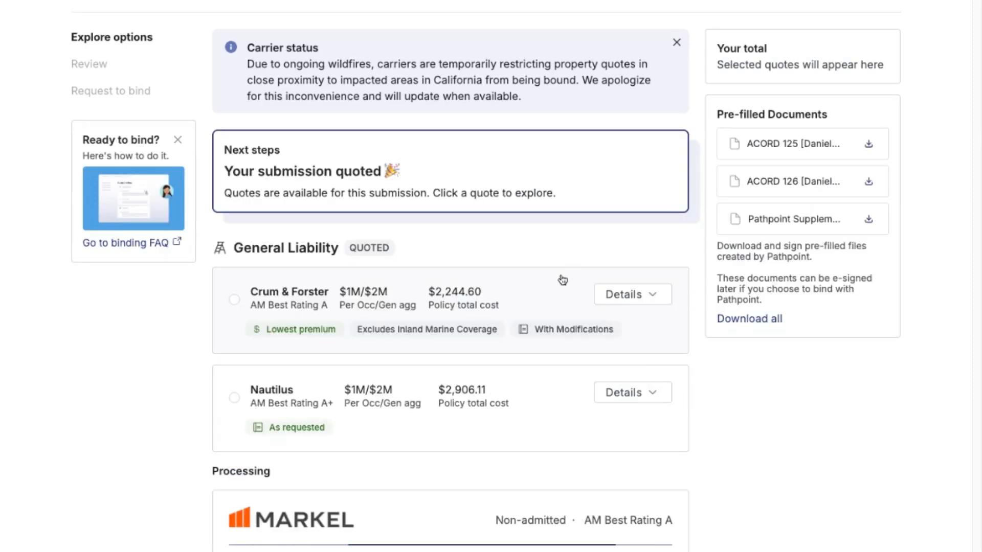
# Step: Examine the Nautilus general liability quote's coverage details, cost breakdown, financing estimate and documents, and collapse its details
pyautogui.click(655, 398)
pyautogui.scroll(-2, 700, 393)
pyautogui.scroll(-6, 701, 392)
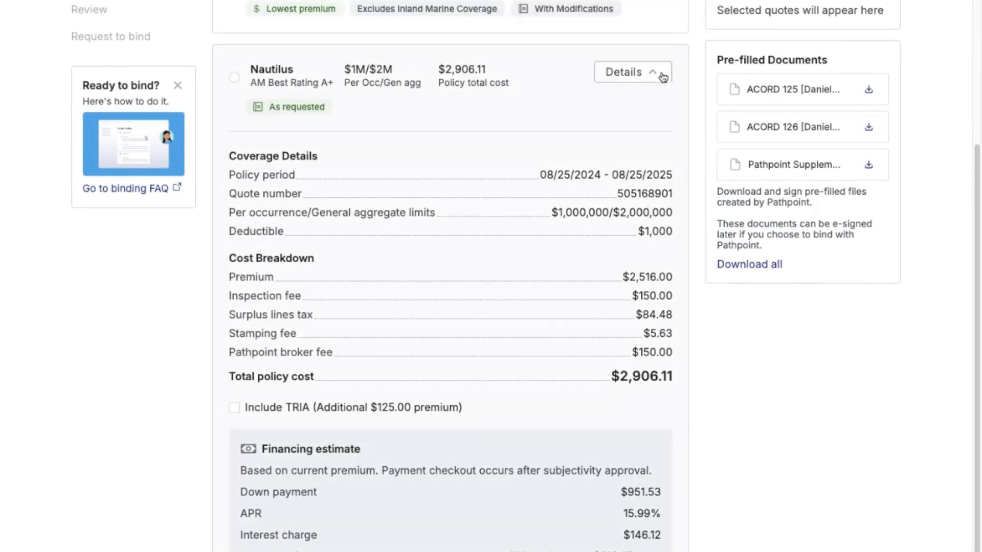
pyautogui.scroll(-1, 583, 250)
pyautogui.scroll(-3, 501, 348)
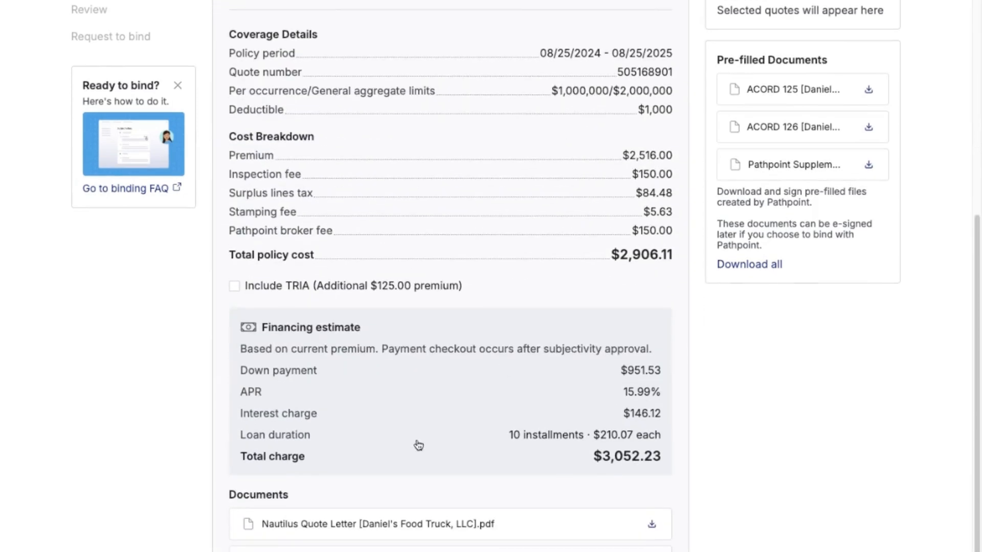
pyautogui.scroll(2, 483, 478)
pyautogui.scroll(-3, 483, 478)
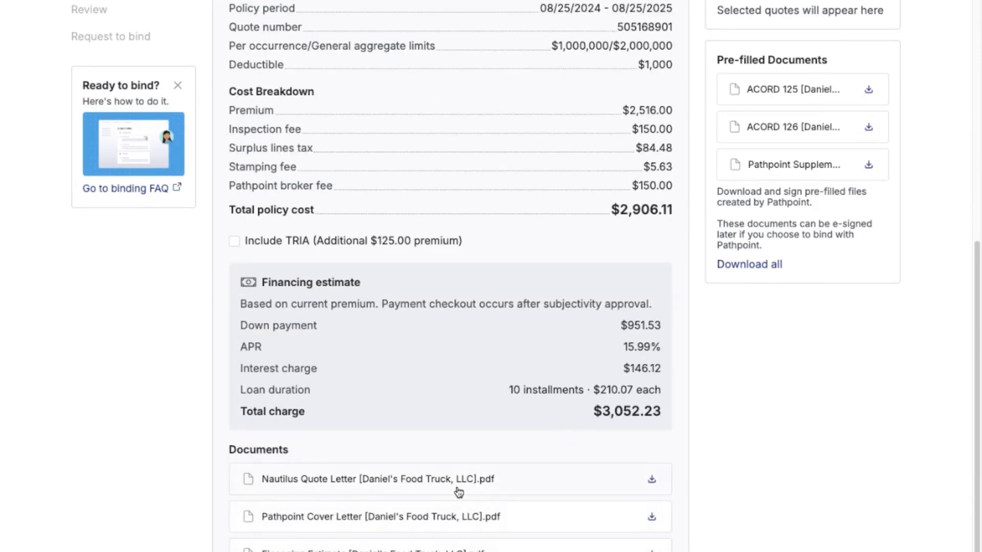
pyautogui.scroll(6, 459, 492)
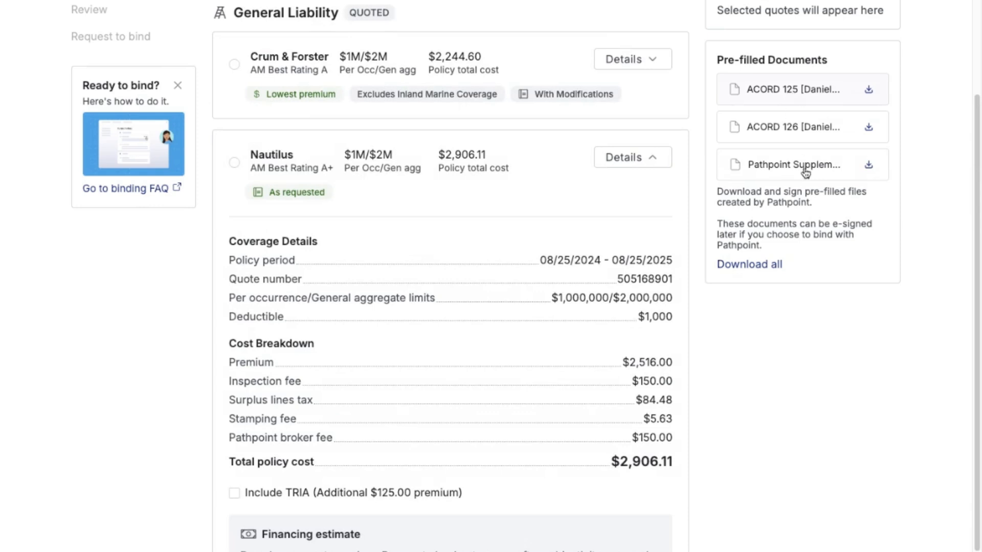
pyautogui.click(643, 160)
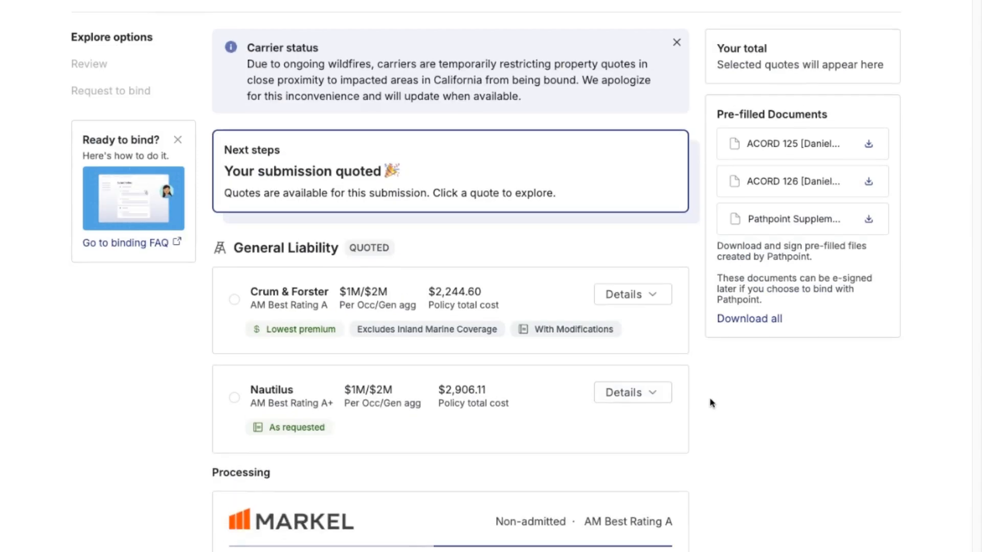